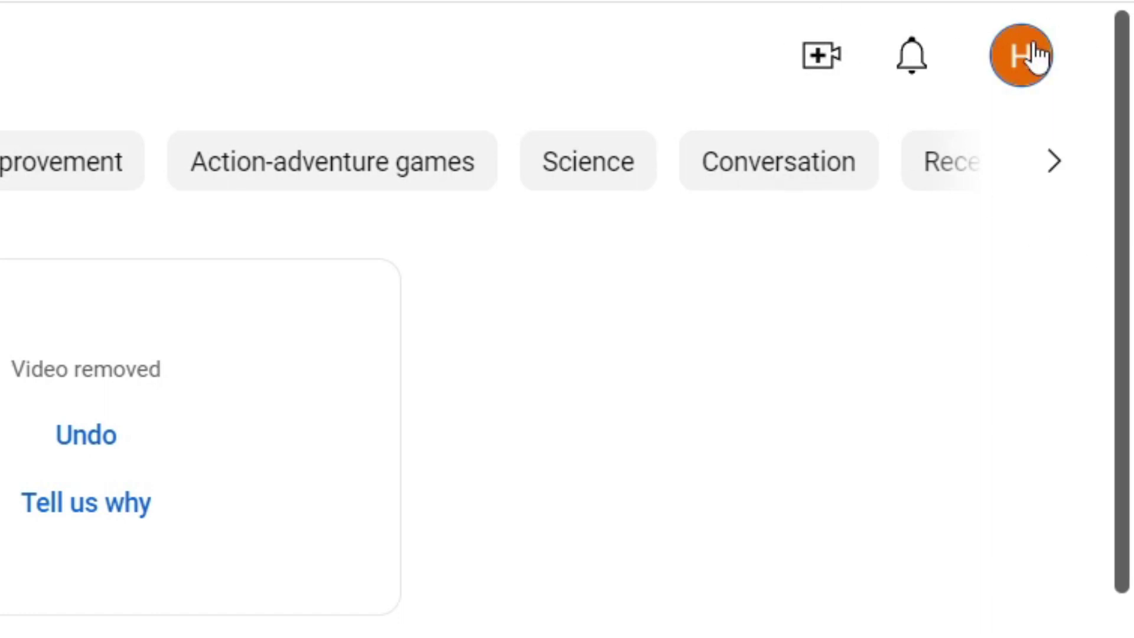
Open YouTube Studio for the channel from the profile avatar menu
{"action": "left_click", "coordinate": [1021, 56]}
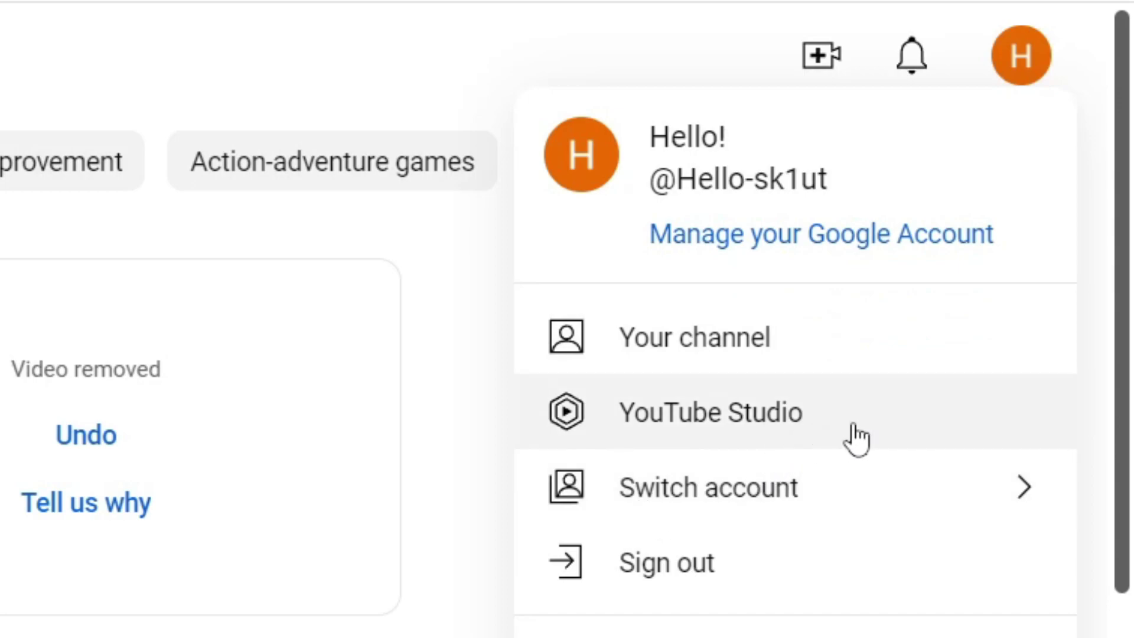
{"action": "left_click", "coordinate": [785, 418]}
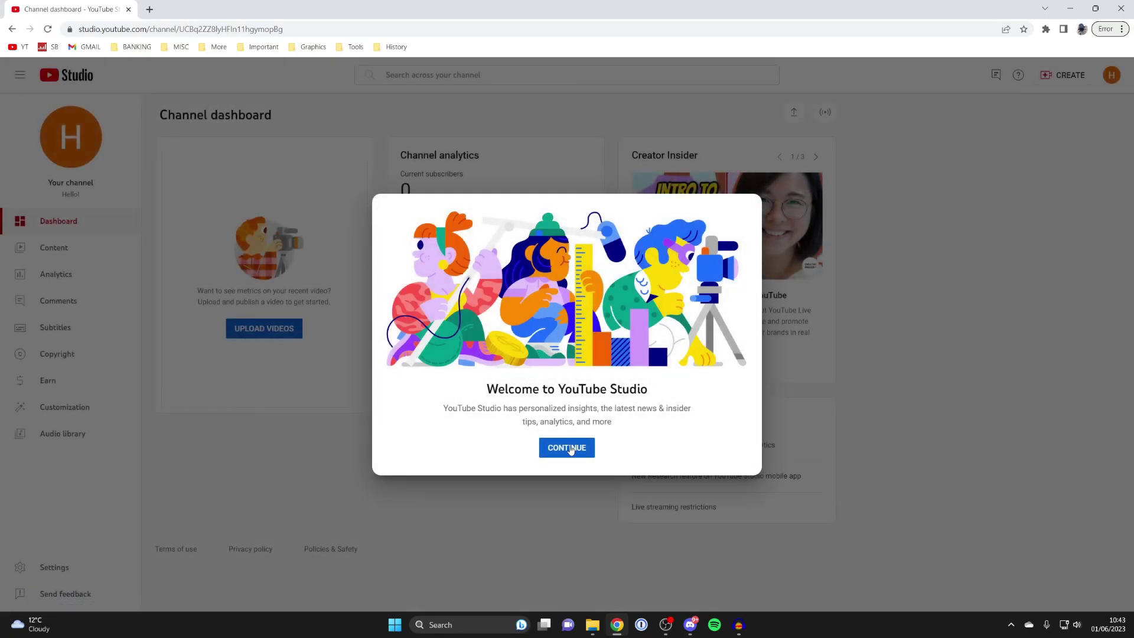
Dismiss the Studio welcome and go from Settings > Permissions to the Brand Account details page
{"action": "left_click", "coordinate": [571, 449]}
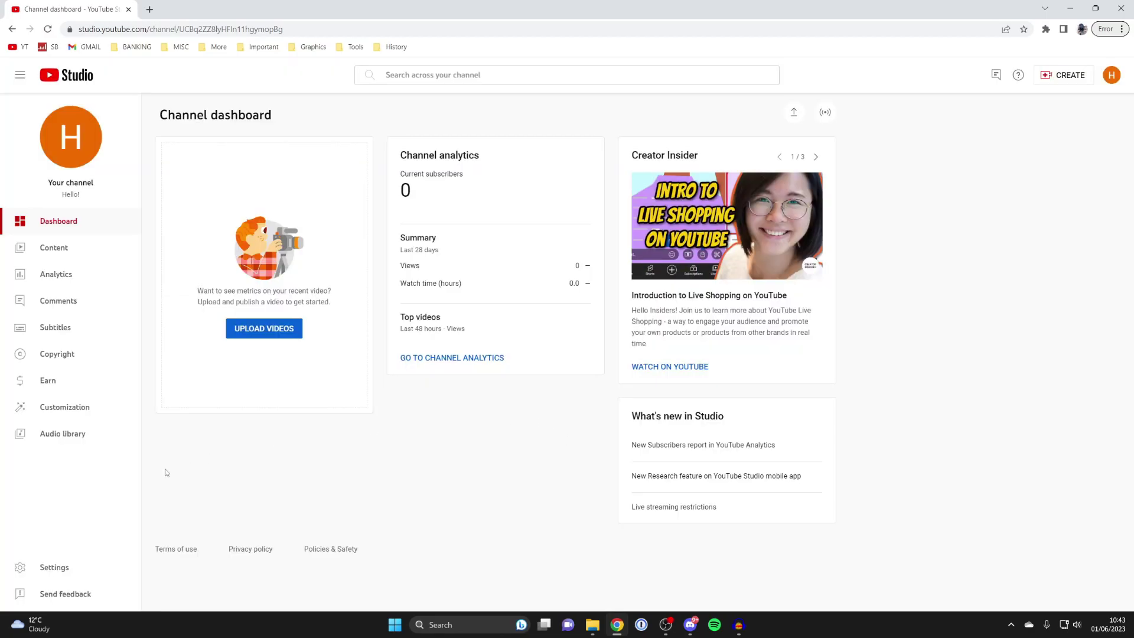
{"action": "left_click", "coordinate": [93, 558]}
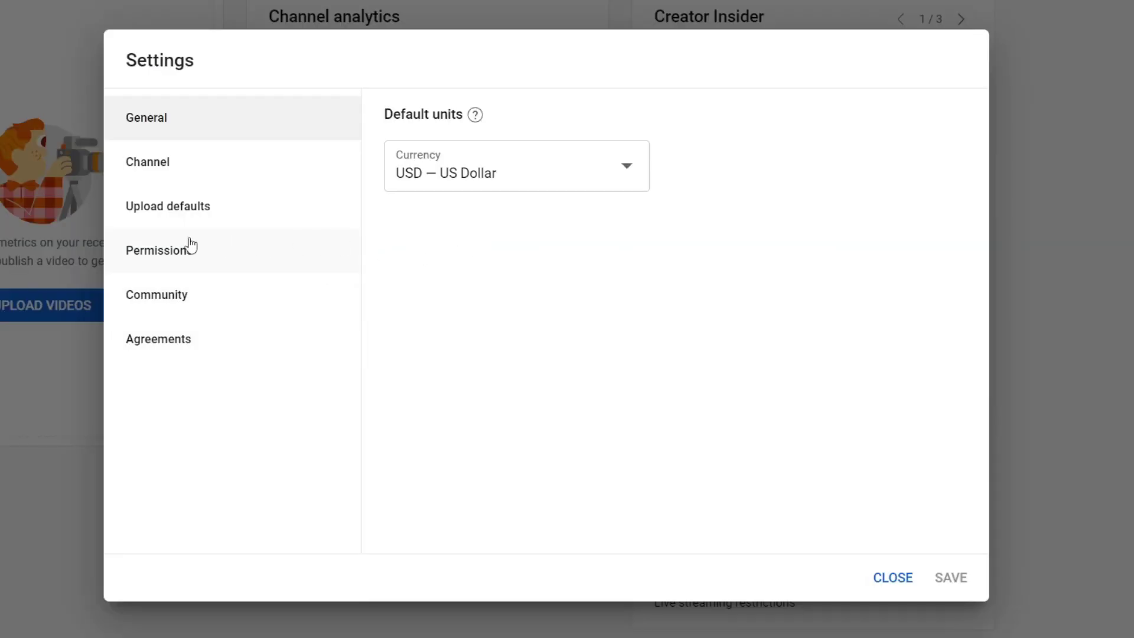
{"action": "left_click", "coordinate": [233, 250]}
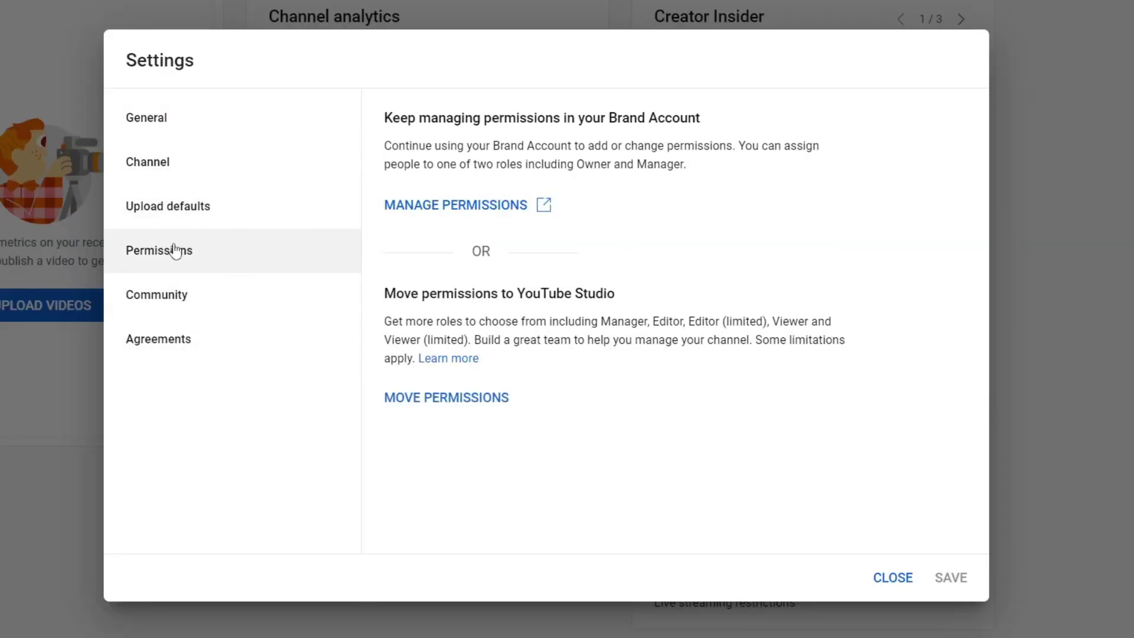
{"action": "left_click", "coordinate": [445, 214]}
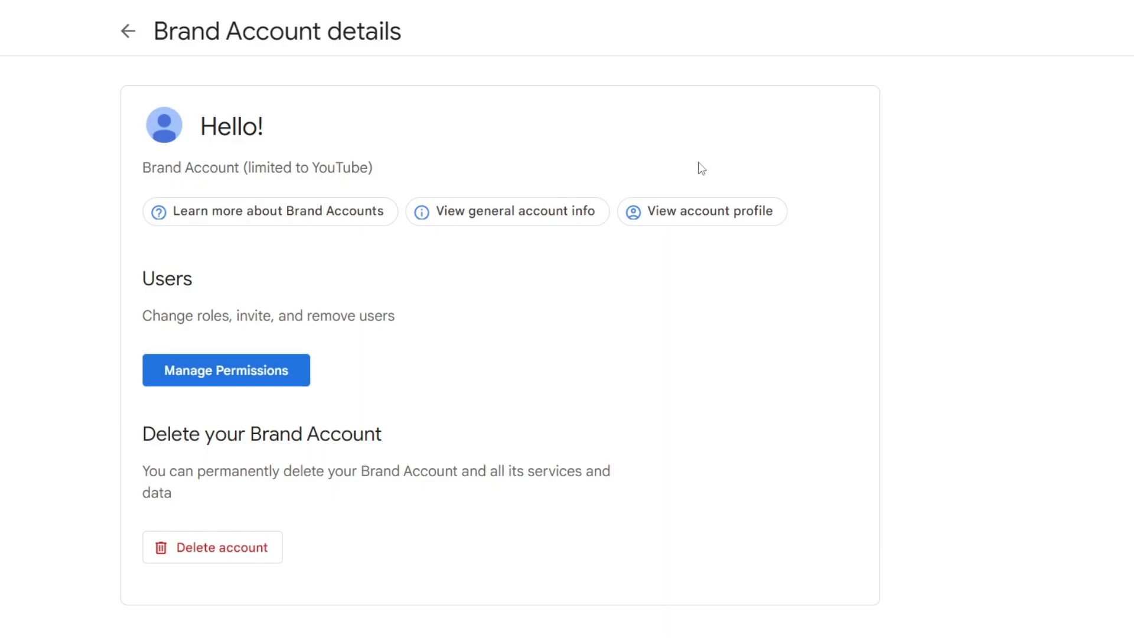
Open the Brand Account's permissions list and start adding a new user
{"action": "left_click", "coordinate": [269, 376]}
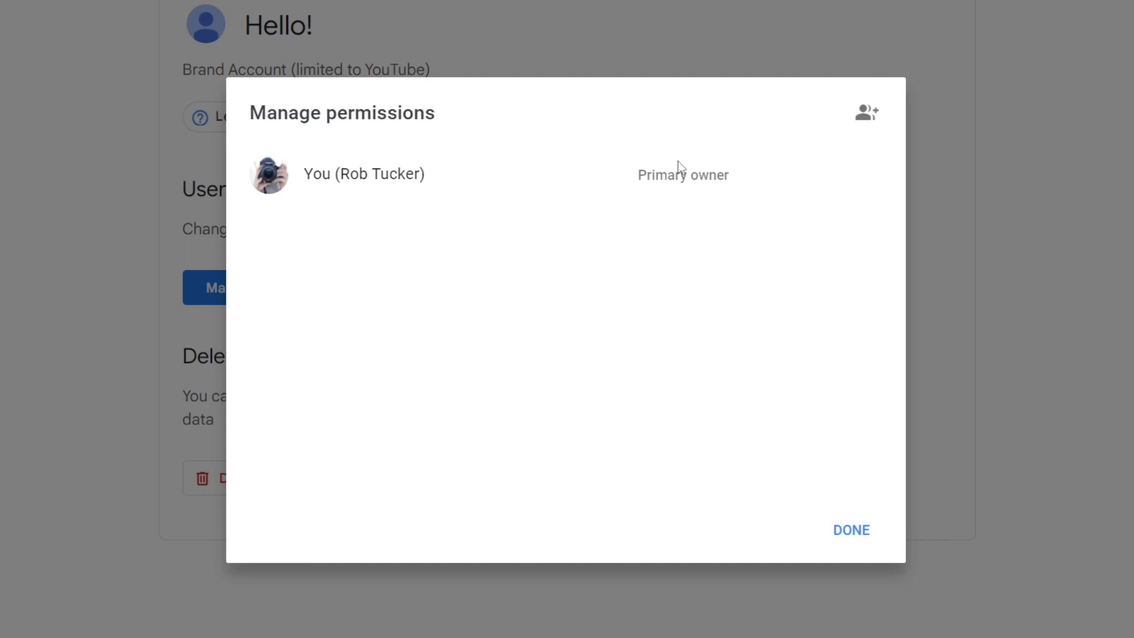
{"action": "left_click", "coordinate": [869, 111]}
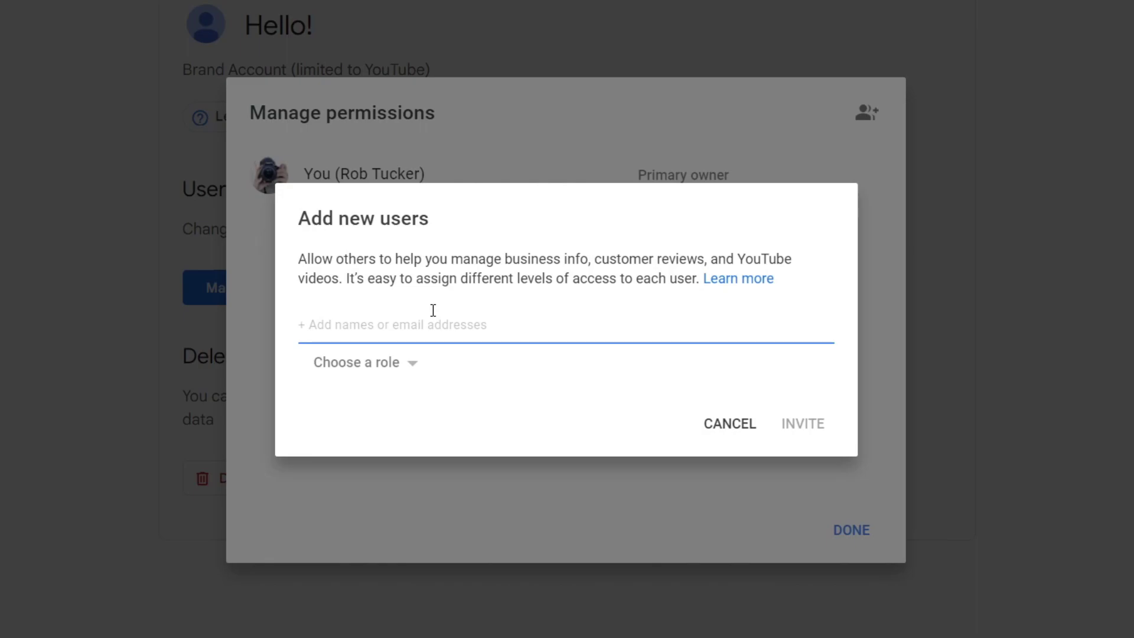
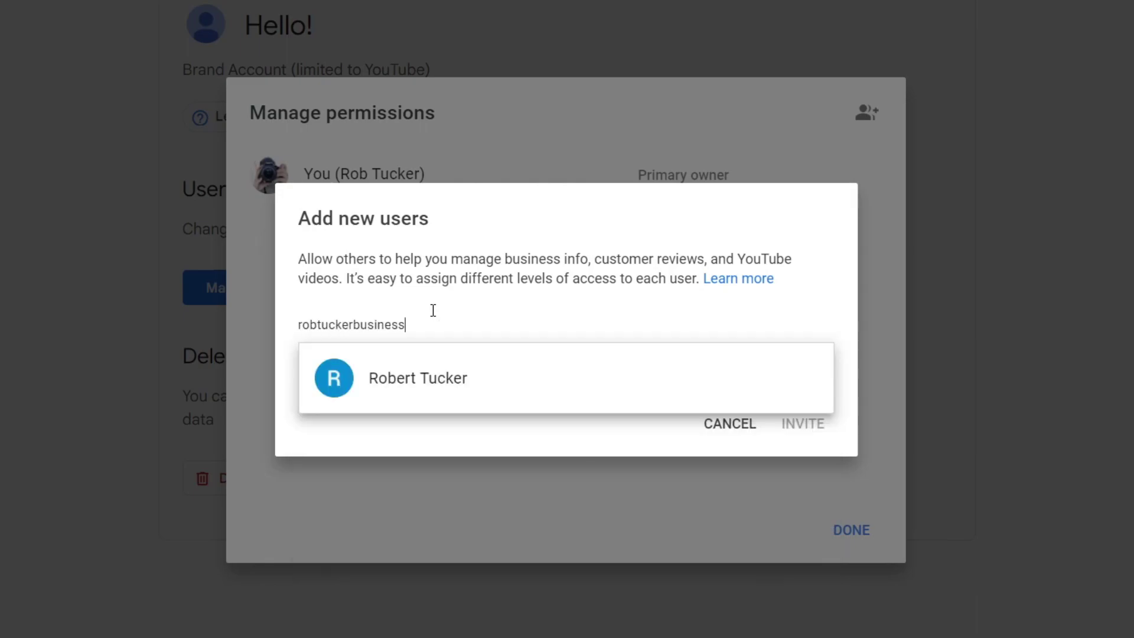
Invite the suggested second Google account to the Brand Account with the Owner role
{"action": "left_click", "coordinate": [492, 383]}
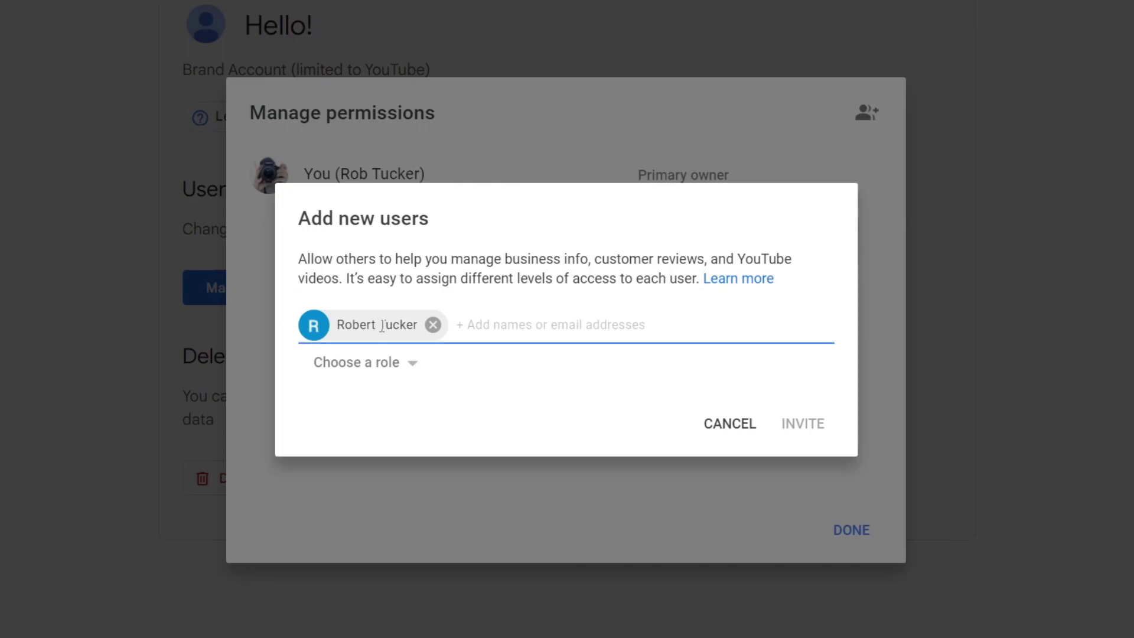
{"action": "left_click", "coordinate": [362, 362]}
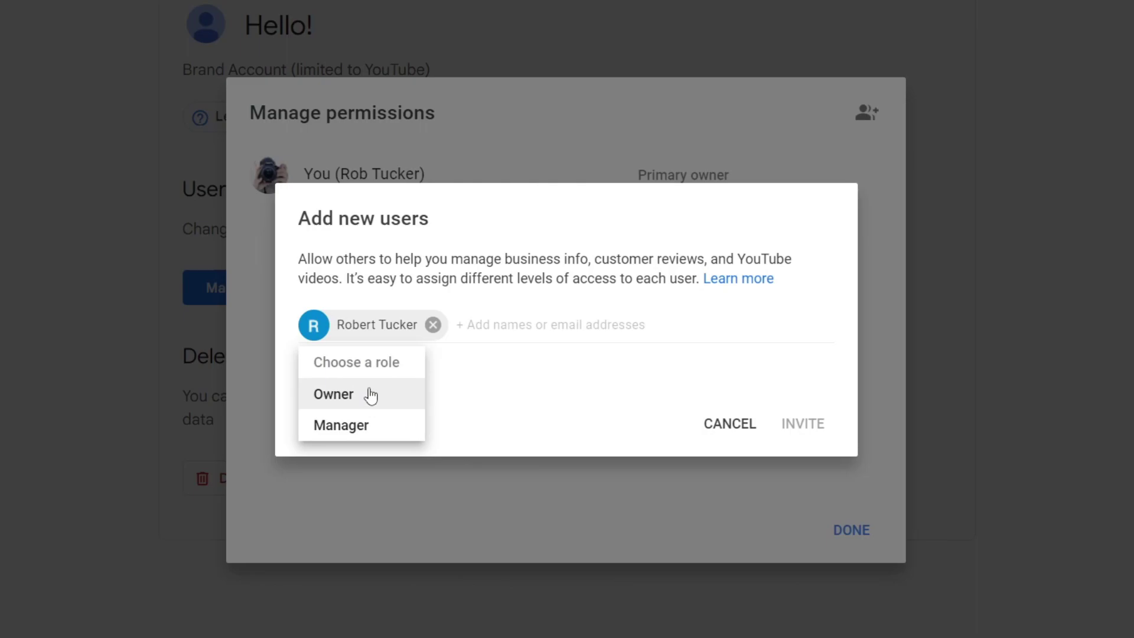
{"action": "left_click", "coordinate": [334, 395]}
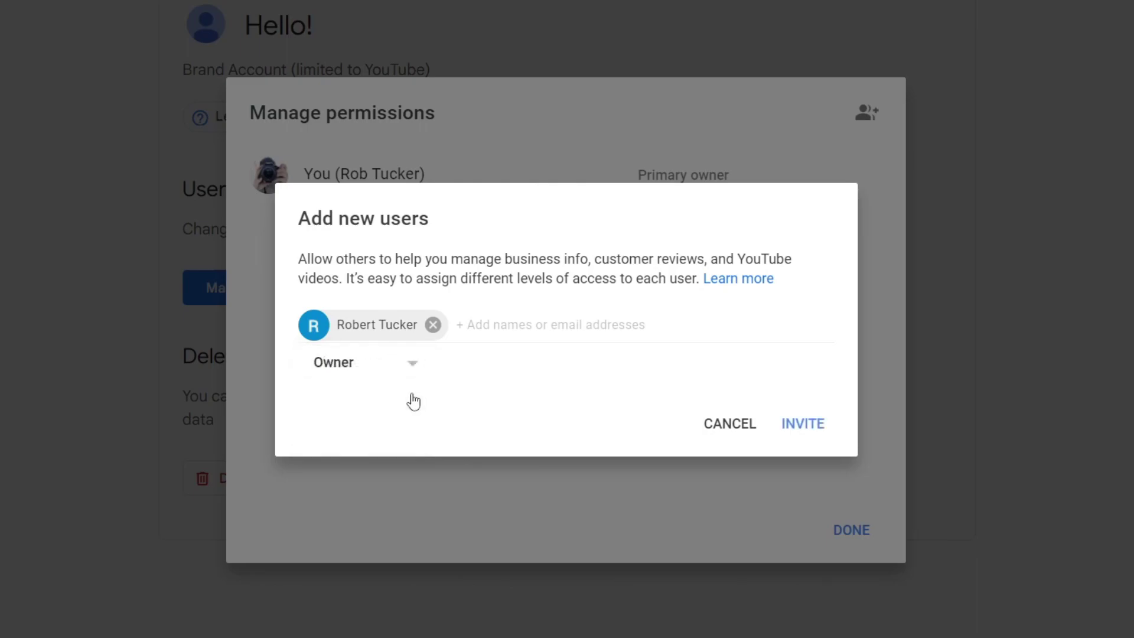
{"action": "left_click", "coordinate": [802, 424]}
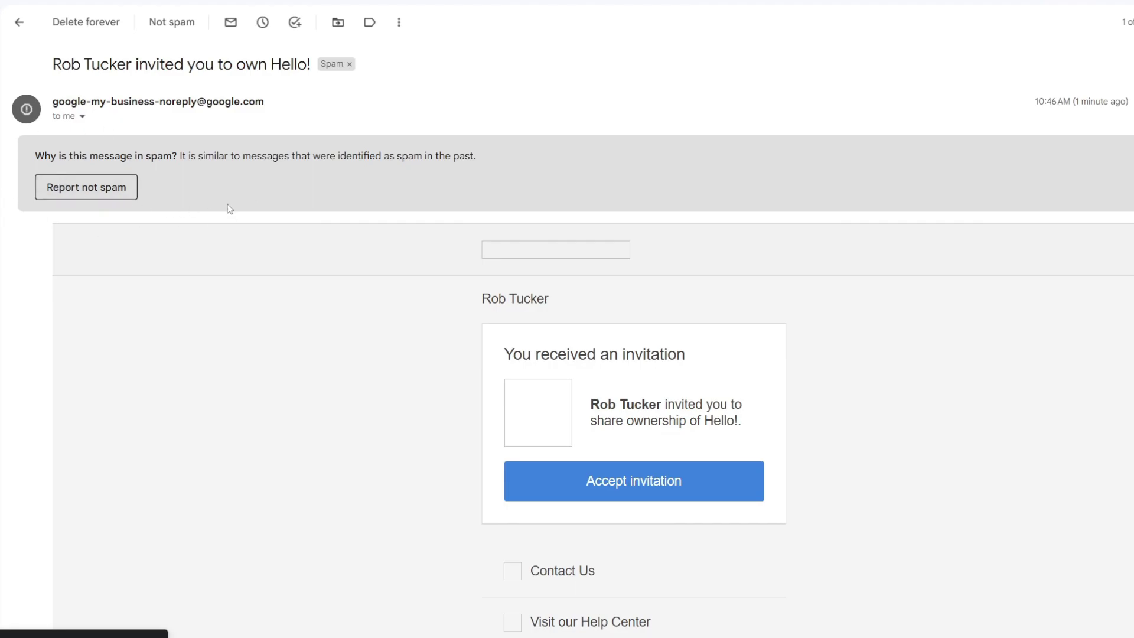
Mark the invitation email Not spam, accept it, and confirm becoming an owner of Hello!
{"action": "left_click", "coordinate": [87, 187]}
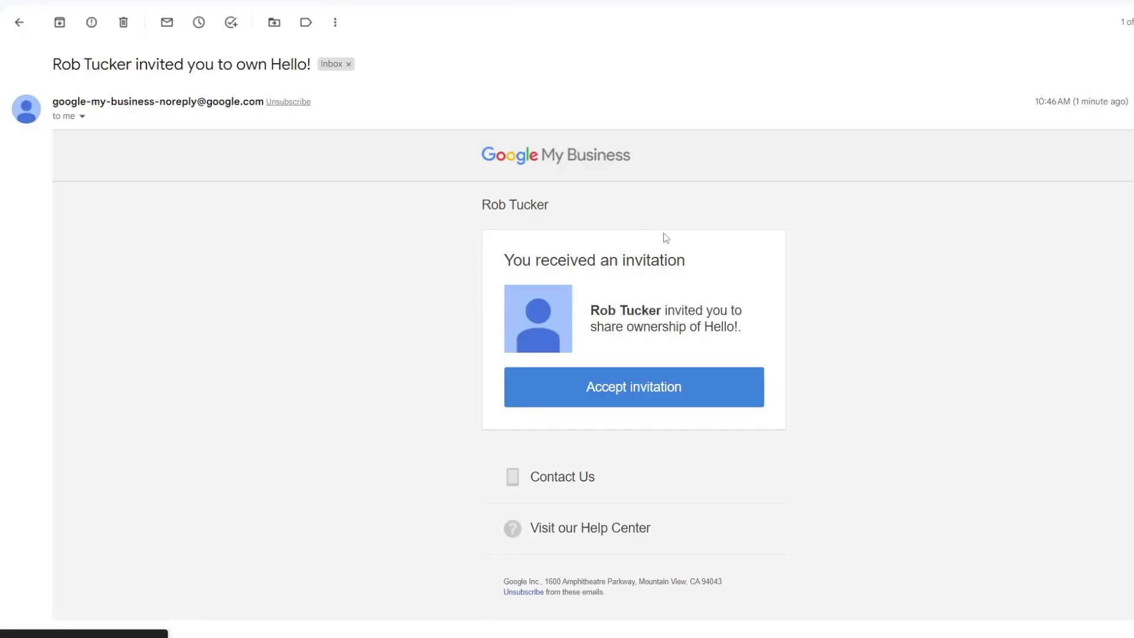
{"action": "left_click", "coordinate": [650, 395]}
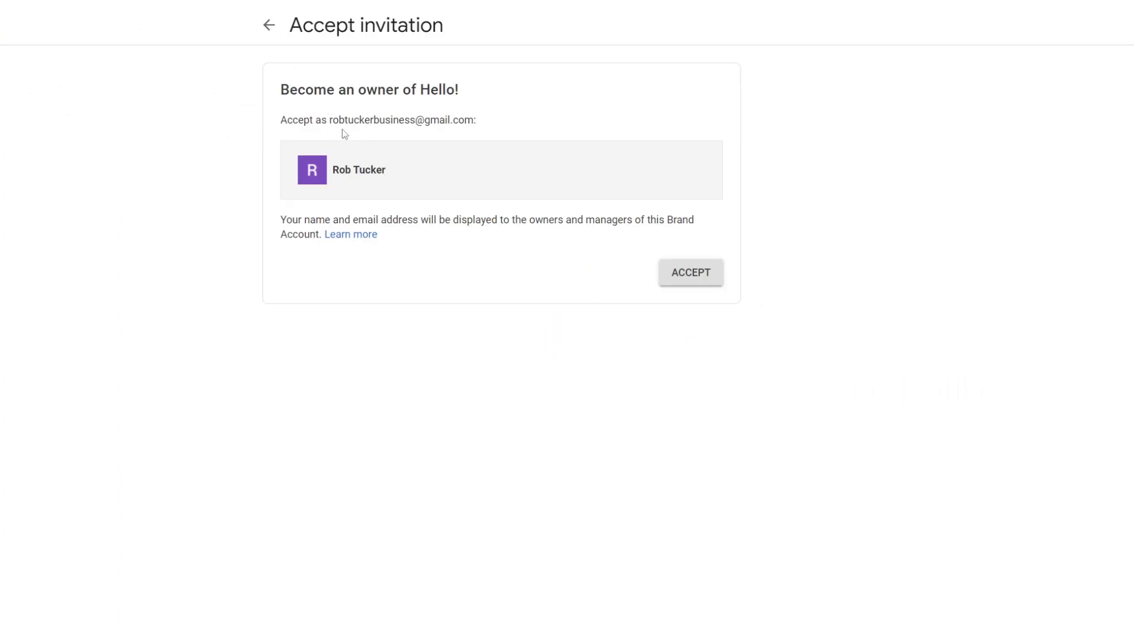
{"action": "left_click", "coordinate": [709, 271]}
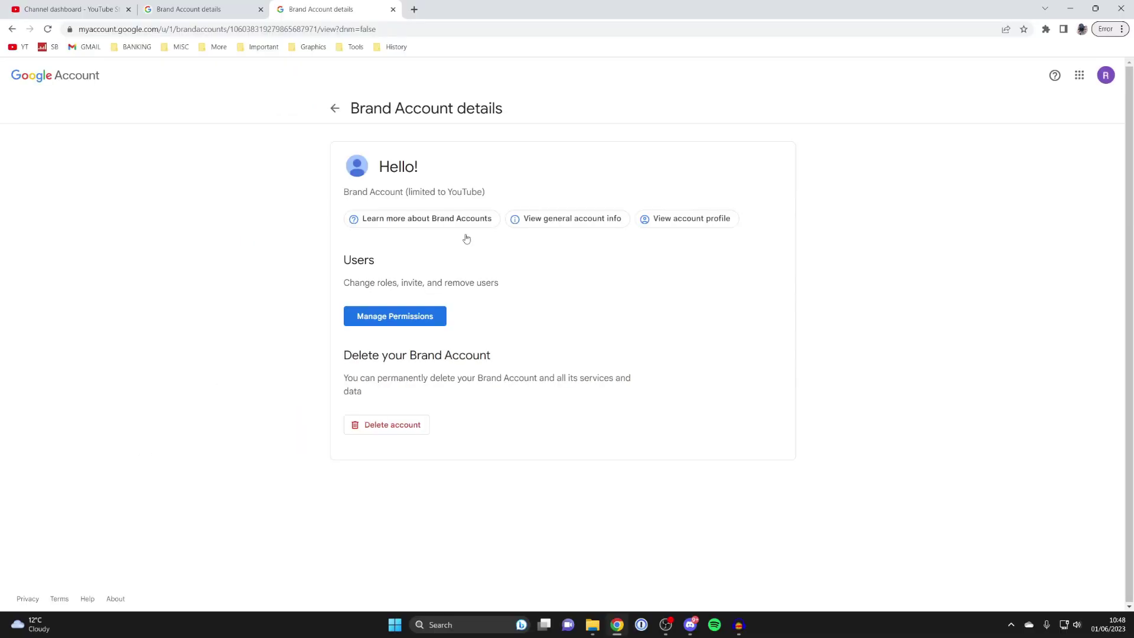
Back in the Studio tab, reopen Settings > Permissions and the Brand Account's permissions list
{"action": "left_click", "coordinate": [88, 9]}
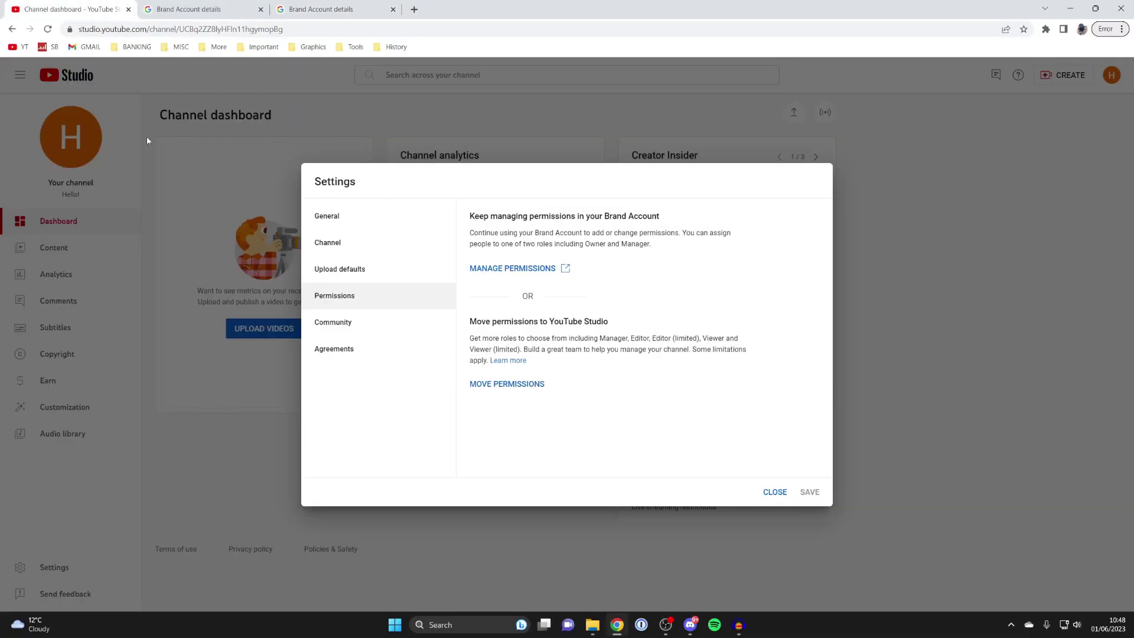
{"action": "left_click", "coordinate": [774, 492]}
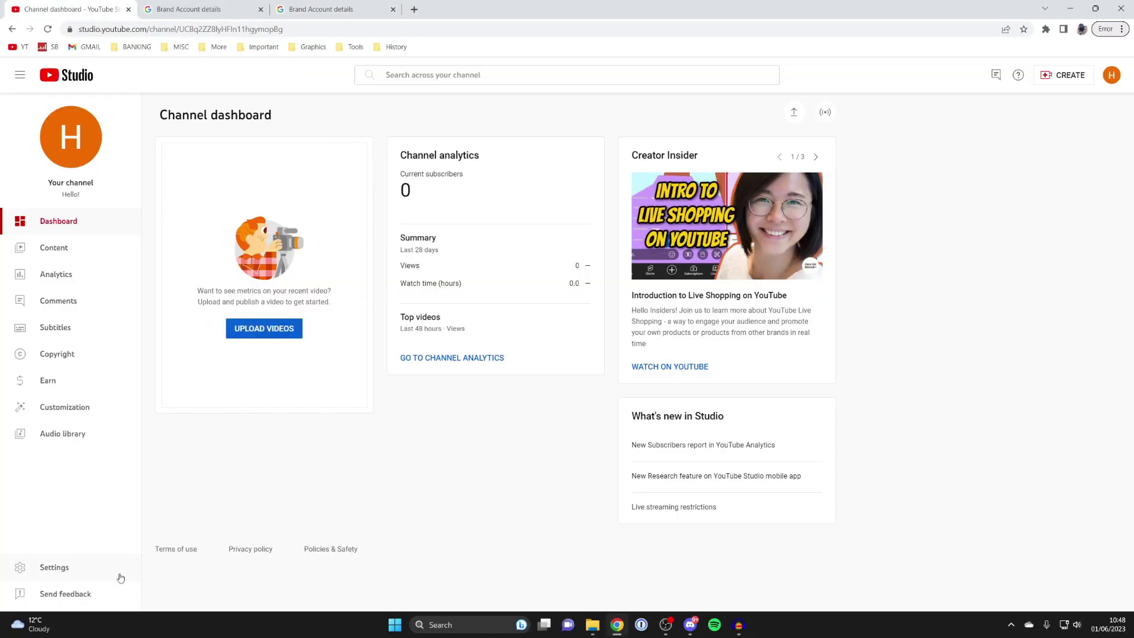
{"action": "left_click", "coordinate": [116, 571]}
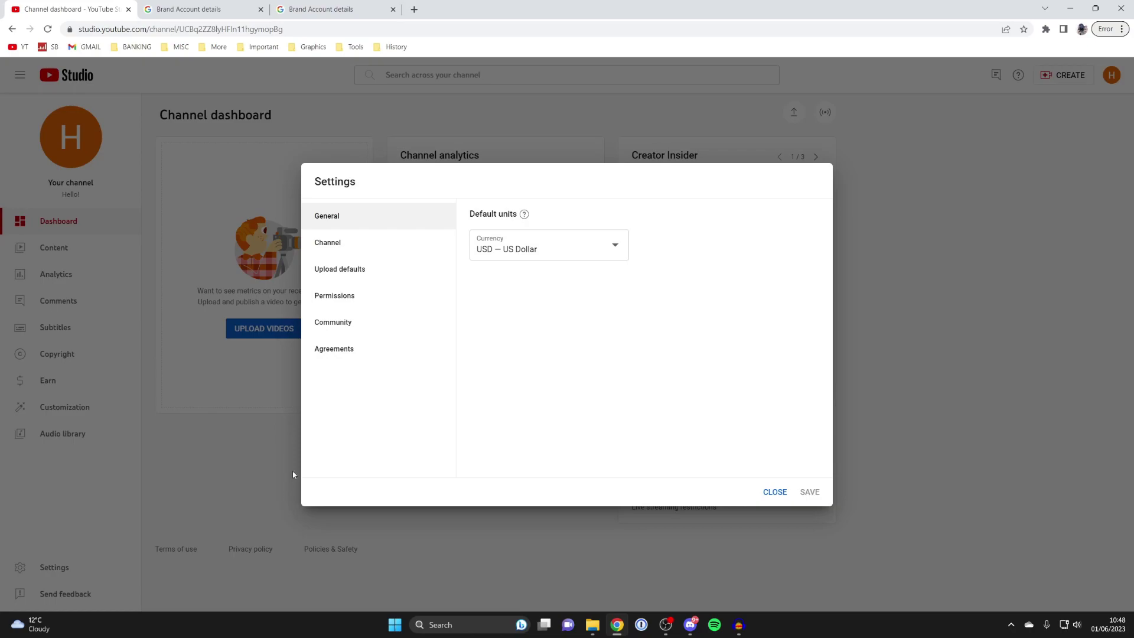
{"action": "left_click", "coordinate": [355, 297]}
{"action": "left_click", "coordinate": [506, 268]}
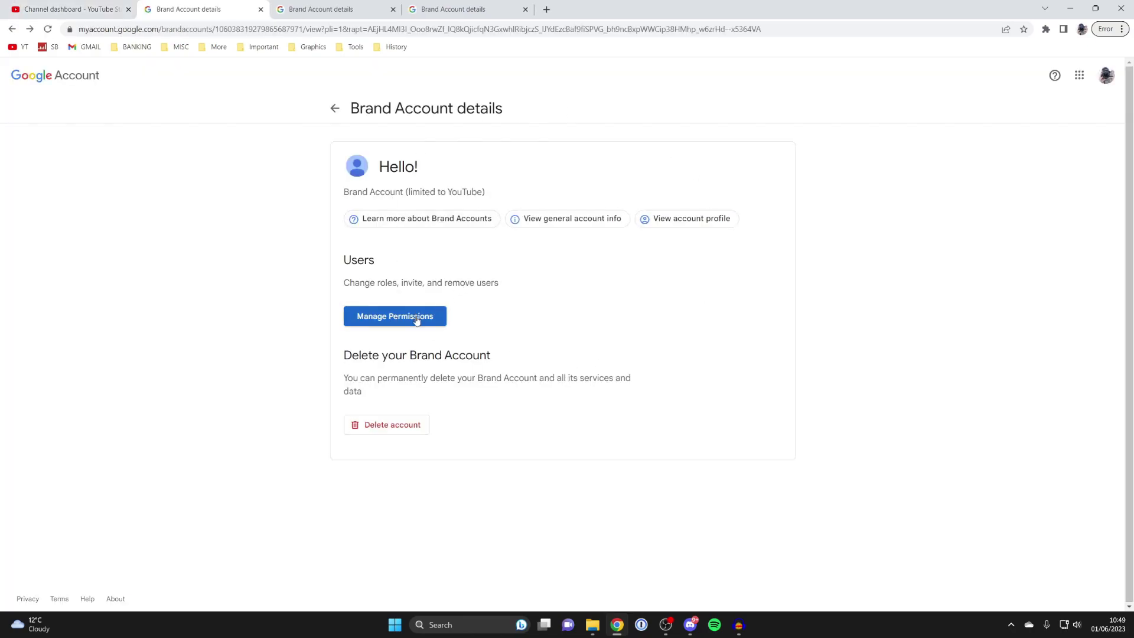
{"action": "left_click", "coordinate": [416, 321]}
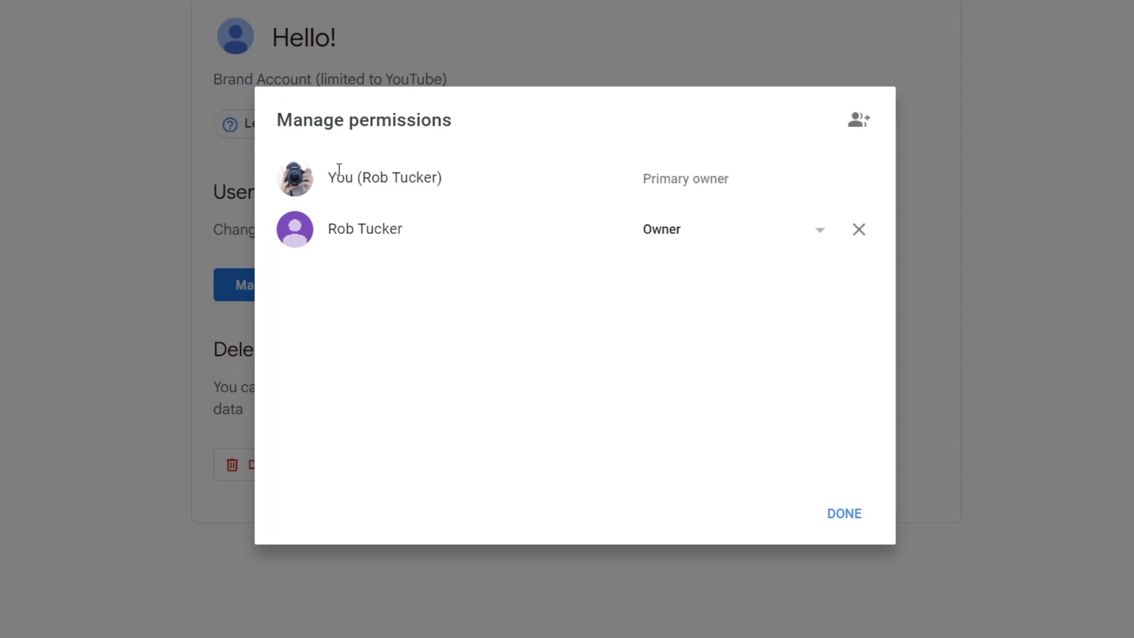
Select text in the permissions list, then set the second account's role to Primary owner
{"action": "left_click_drag", "start_coordinate": [335, 173], "coordinate": [470, 187]}
{"action": "left_click", "coordinate": [435, 178]}
{"action": "left_click_drag", "start_coordinate": [366, 177], "coordinate": [468, 192]}
{"action": "left_click", "coordinate": [352, 199]}
{"action": "left_click_drag", "start_coordinate": [361, 182], "coordinate": [412, 189]}
{"action": "left_click", "coordinate": [411, 189]}
{"action": "left_click_drag", "start_coordinate": [328, 233], "coordinate": [399, 229]}
{"action": "left_click", "coordinate": [397, 229]}
{"action": "left_click", "coordinate": [702, 237]}
{"action": "left_click", "coordinate": [712, 200]}
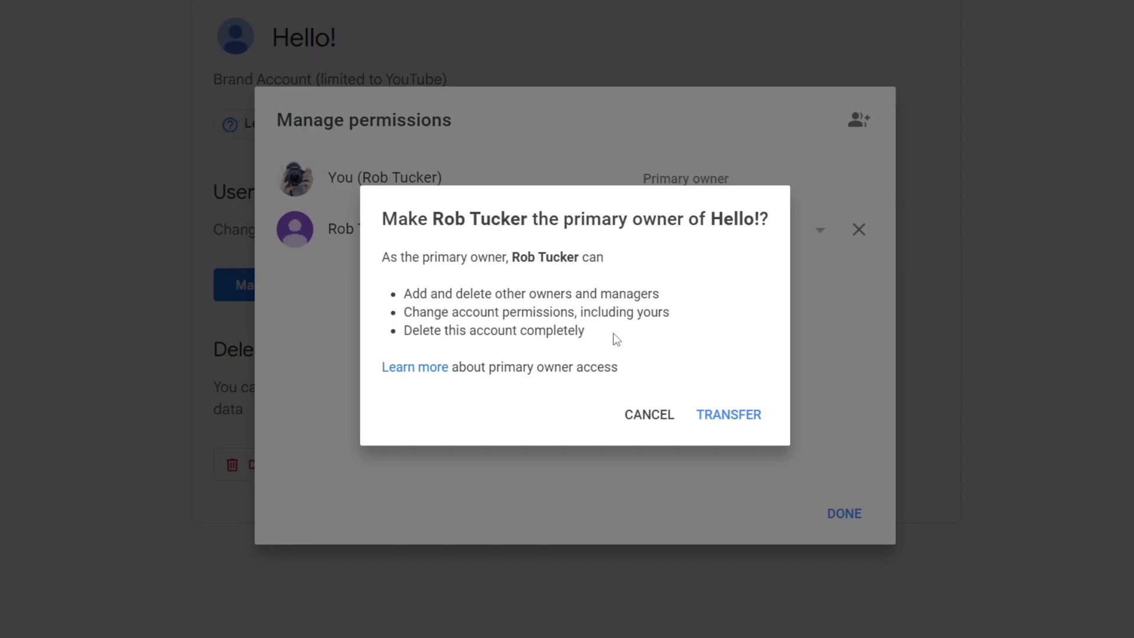
Confirm the primary ownership transfer and close the permissions list
{"action": "left_click", "coordinate": [725, 422]}
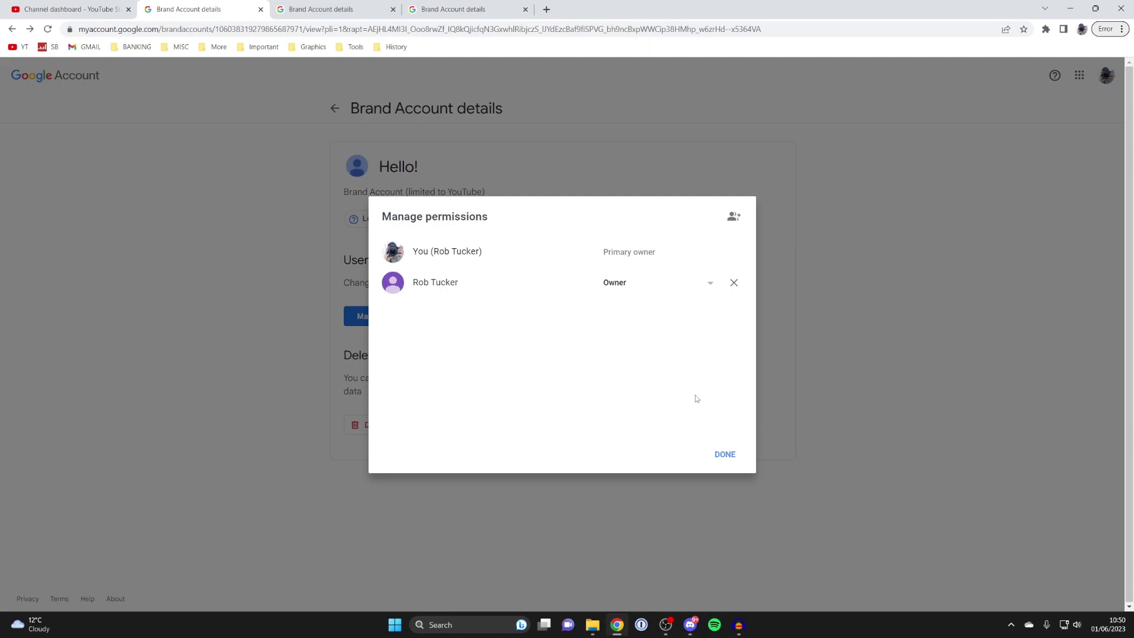
{"action": "left_click", "coordinate": [727, 455]}
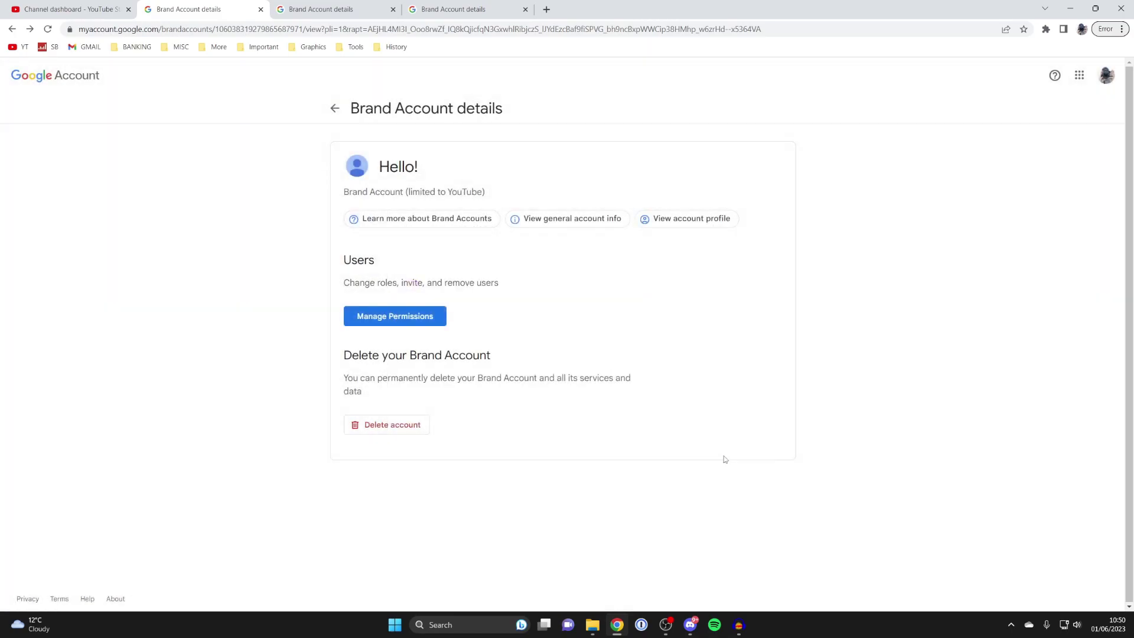